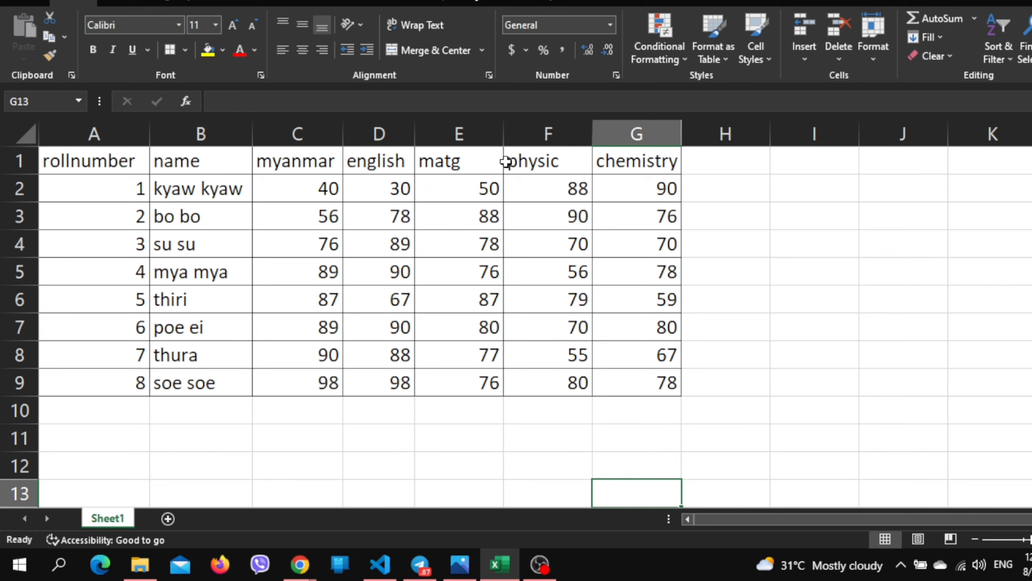
Correct the misspelled subject header in cell E1 to "math".
left_click(474, 171)
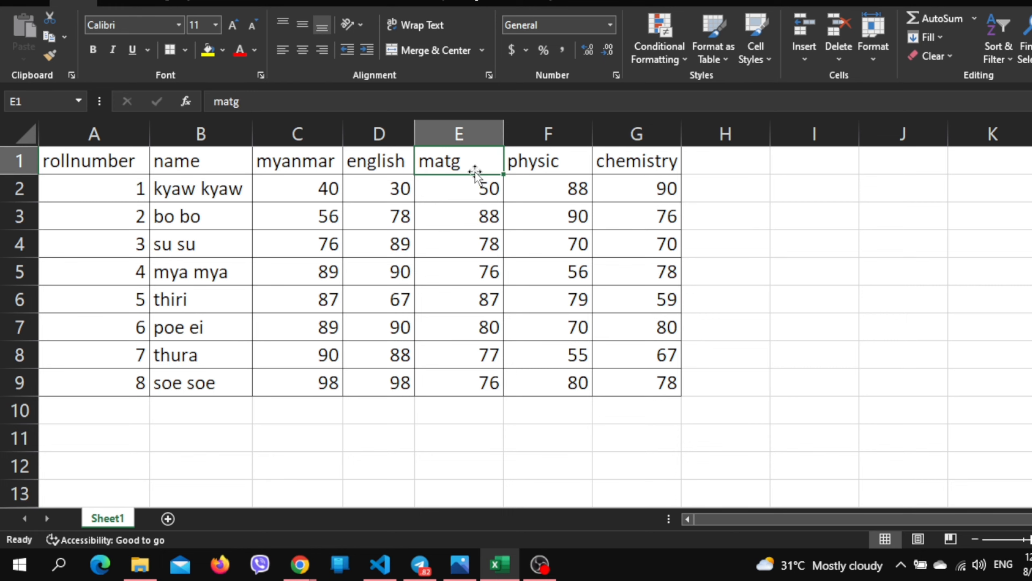
left_click(325, 104)
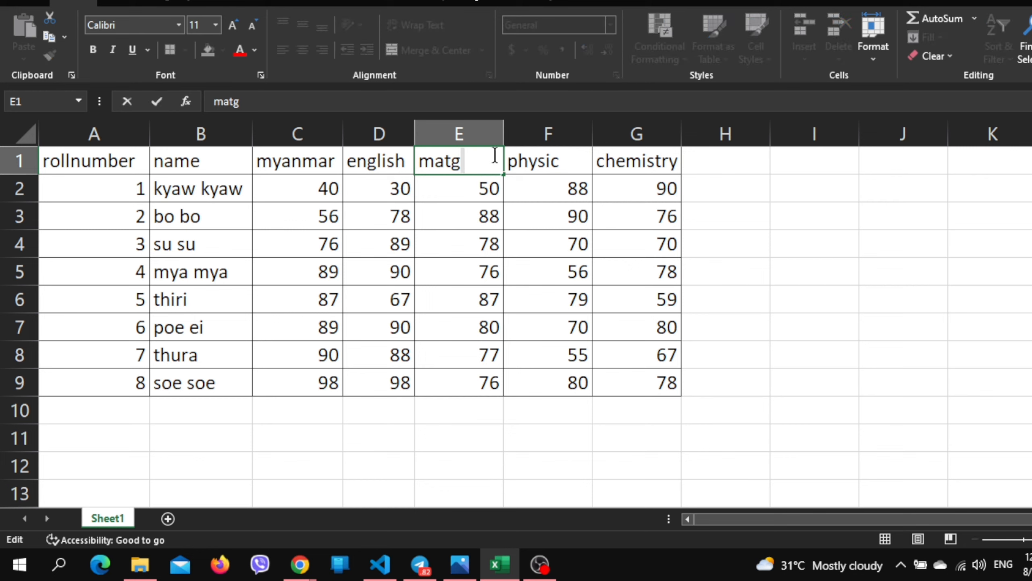
key("BackSpace")
type("h")
left_click(764, 261)
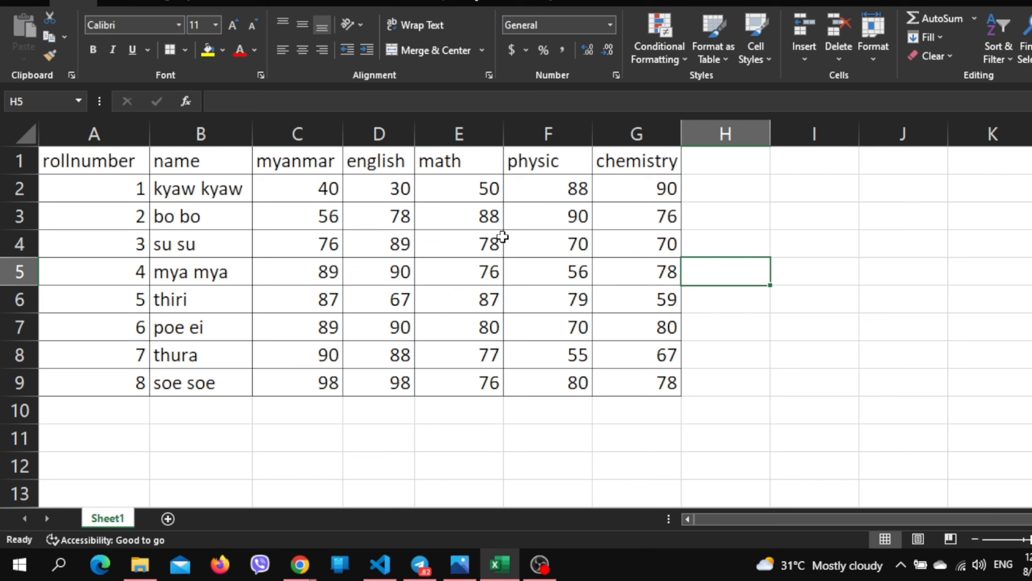
left_click(666, 50)
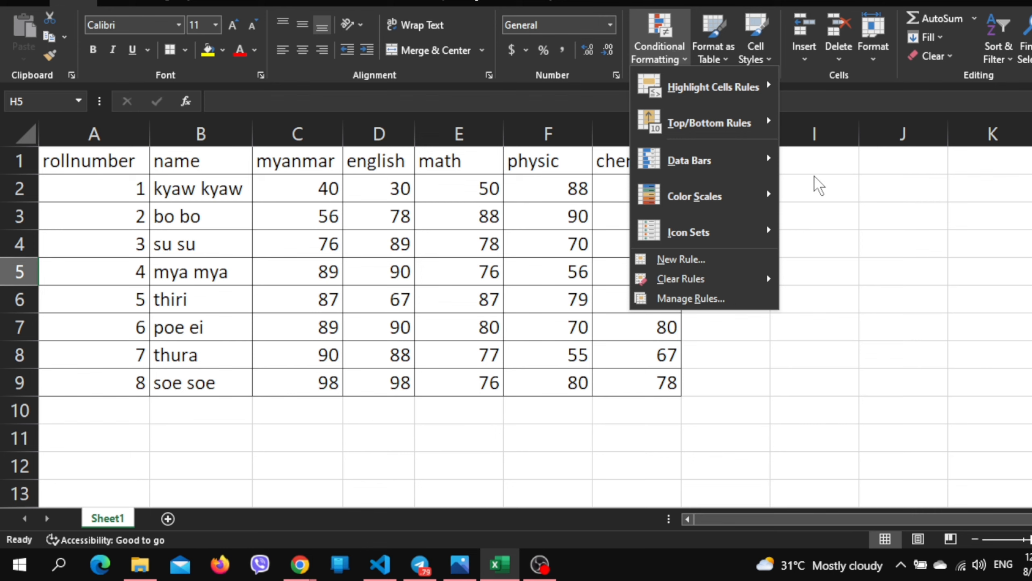
left_click(787, 295)
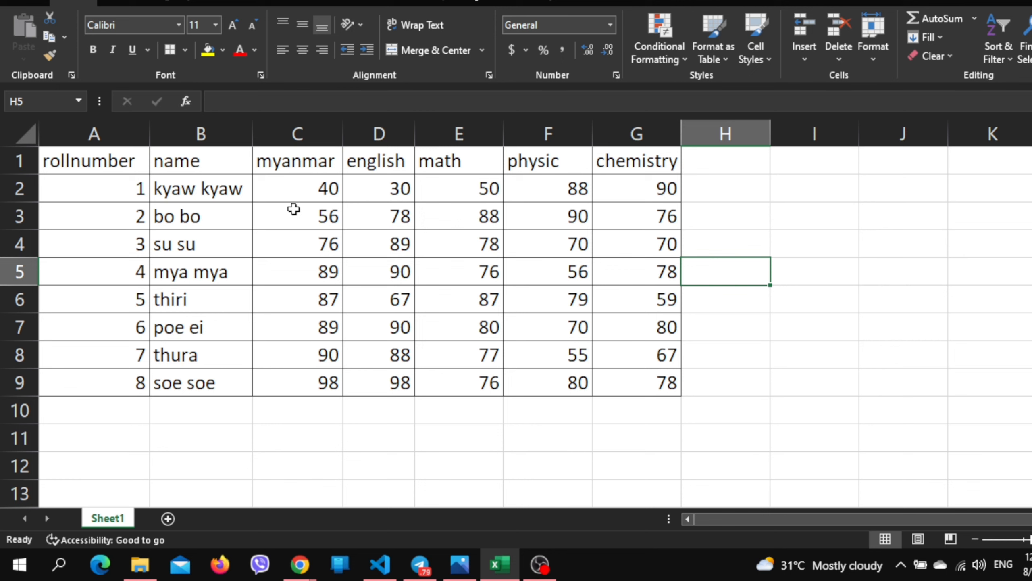
Start a new conditional formatting rule for the marks in C2:G9 using the 3-Color Scale format style.
left_click_drag(294, 194, 663, 382)
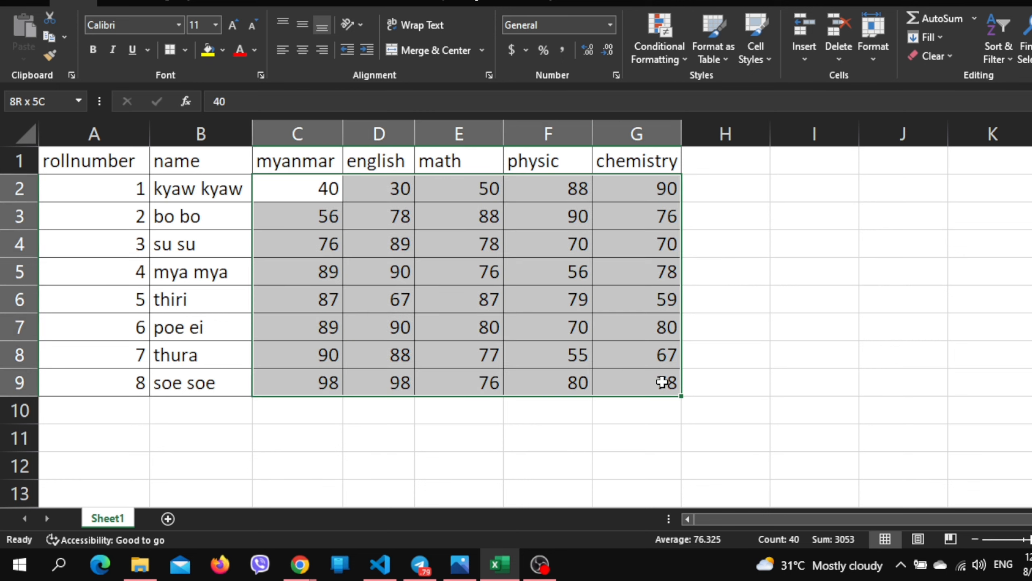
left_click(662, 47)
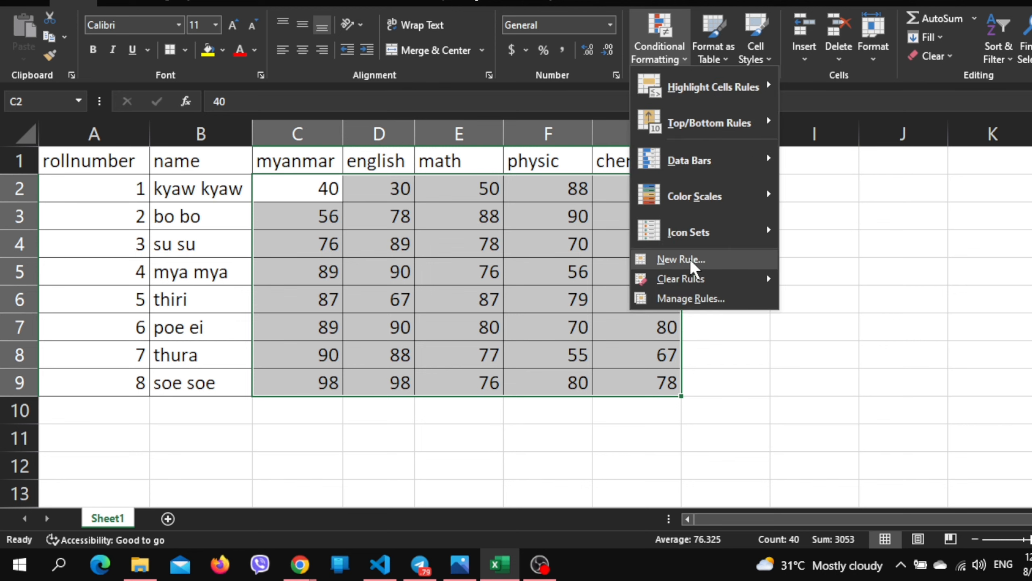
left_click(690, 259)
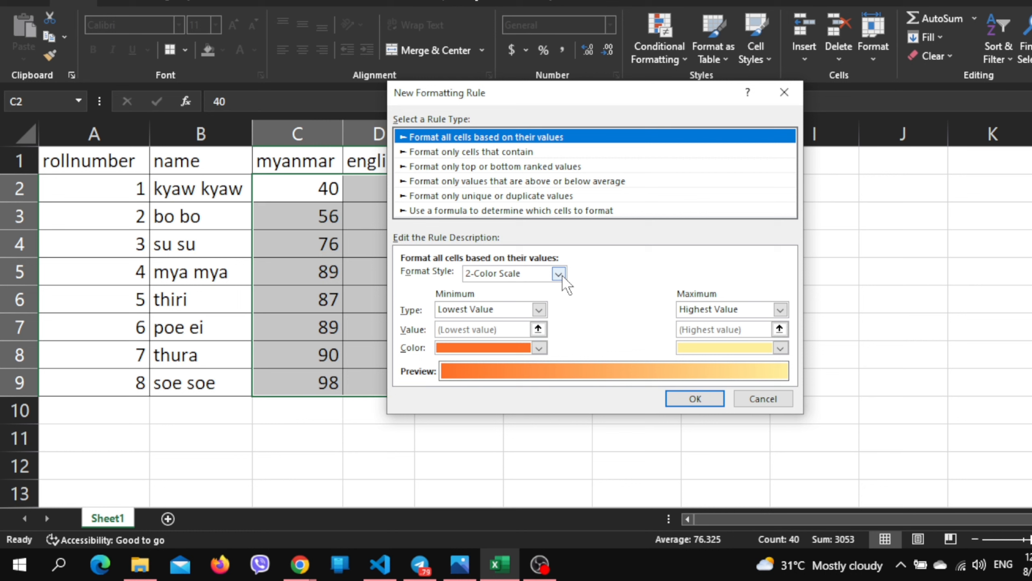
left_click(562, 274)
left_click(526, 298)
Set the rule's minimum, midpoint and maximum types to Number.
left_click(539, 309)
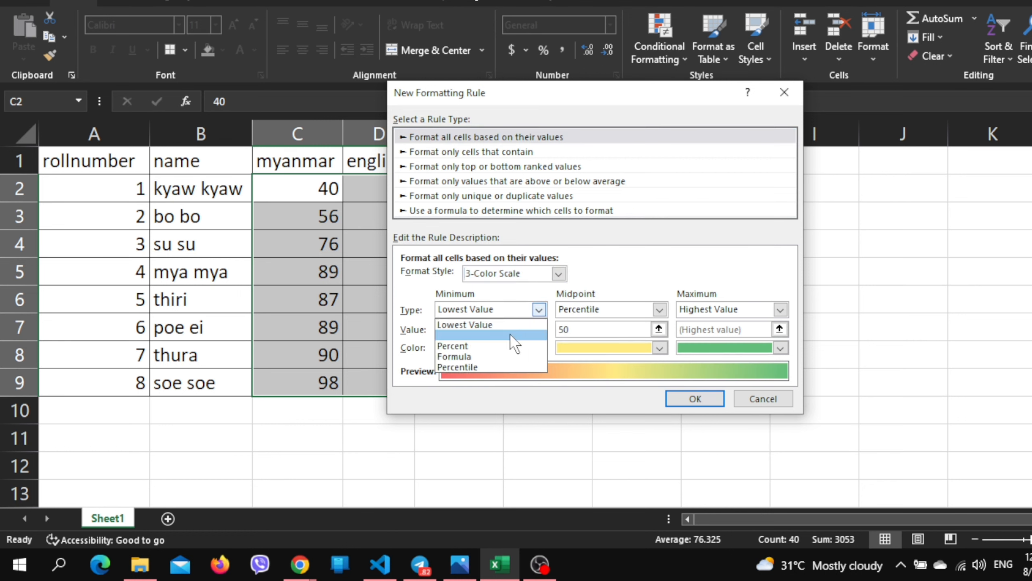
left_click(509, 333)
left_click(660, 309)
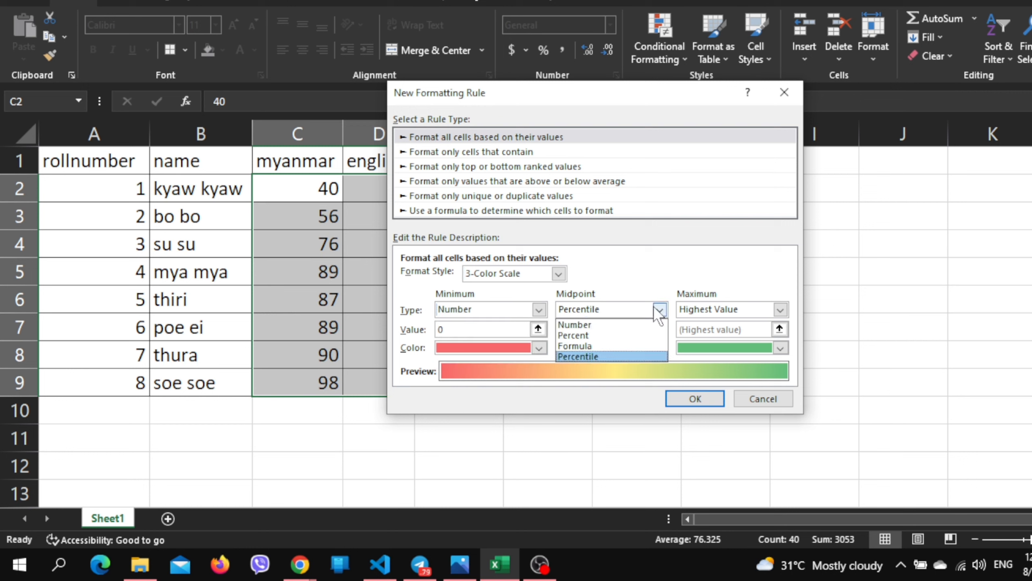
left_click(630, 327)
left_click(727, 309)
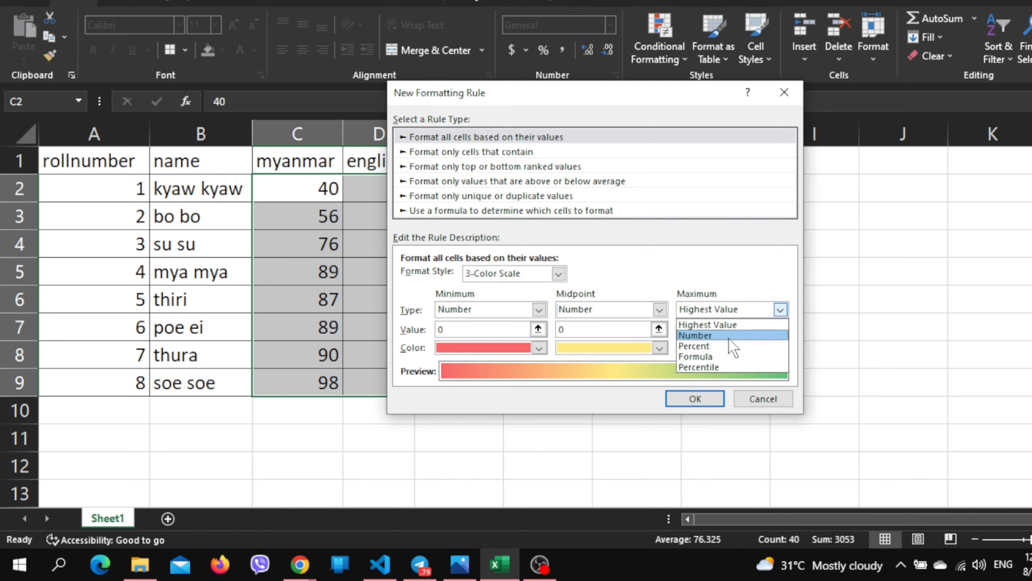
left_click(729, 338)
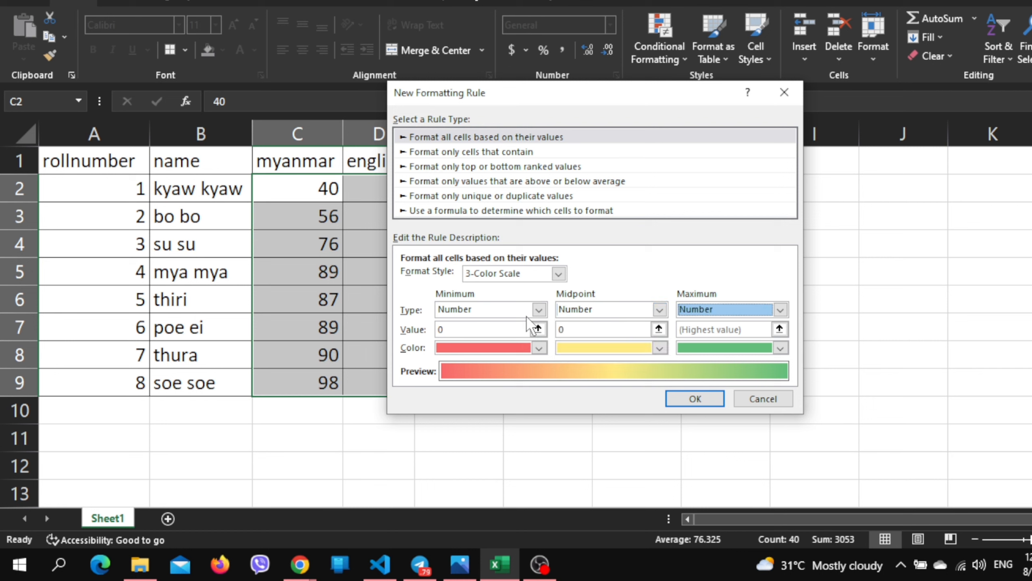
Set the color scale's minimum value to 40 and its color to standard red.
left_click(476, 329)
key("BackSpace")
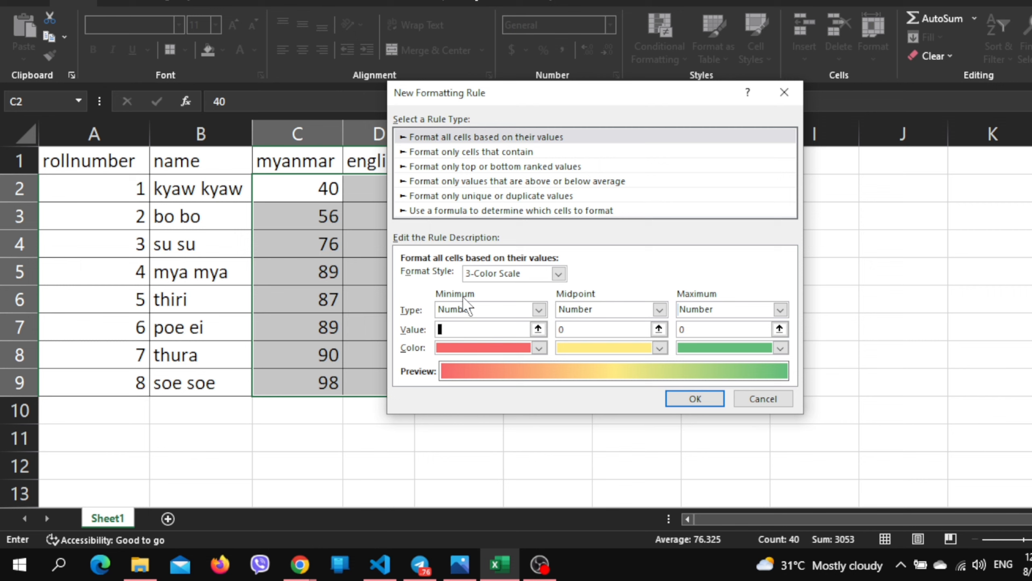
type("40")
left_click(594, 333)
left_click(539, 348)
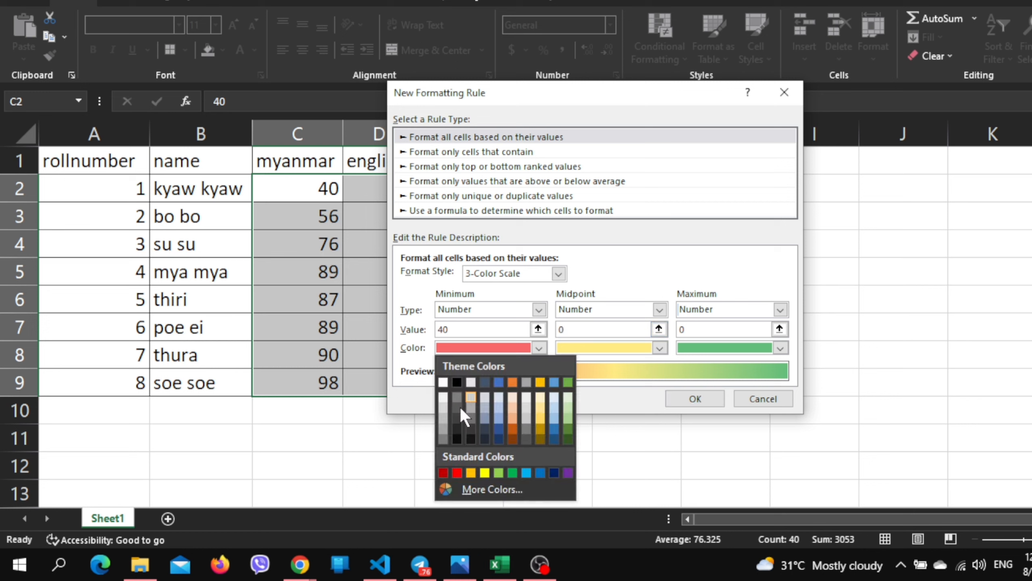
left_click(457, 472)
Set the color scale's midpoint value to 60 and its maximum to 80 with standard blue.
left_click(613, 335)
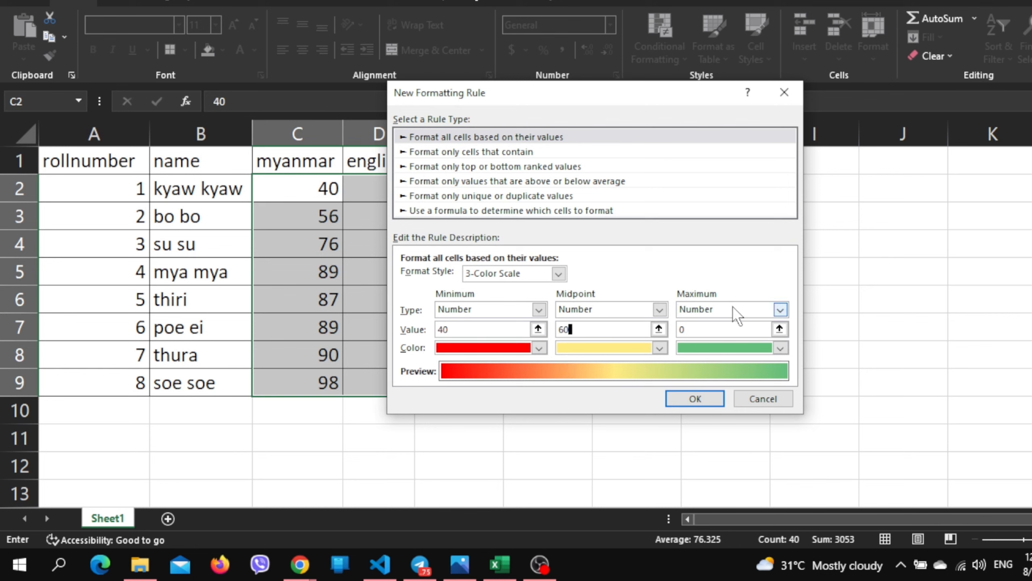
left_click(733, 332)
double_click(734, 331)
type("80")
left_click(780, 348)
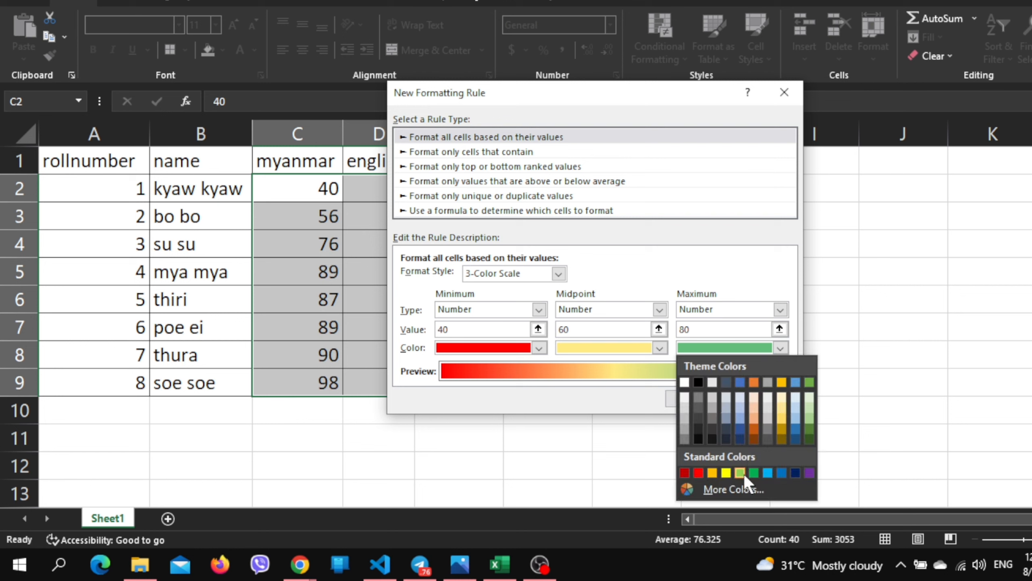
left_click(781, 473)
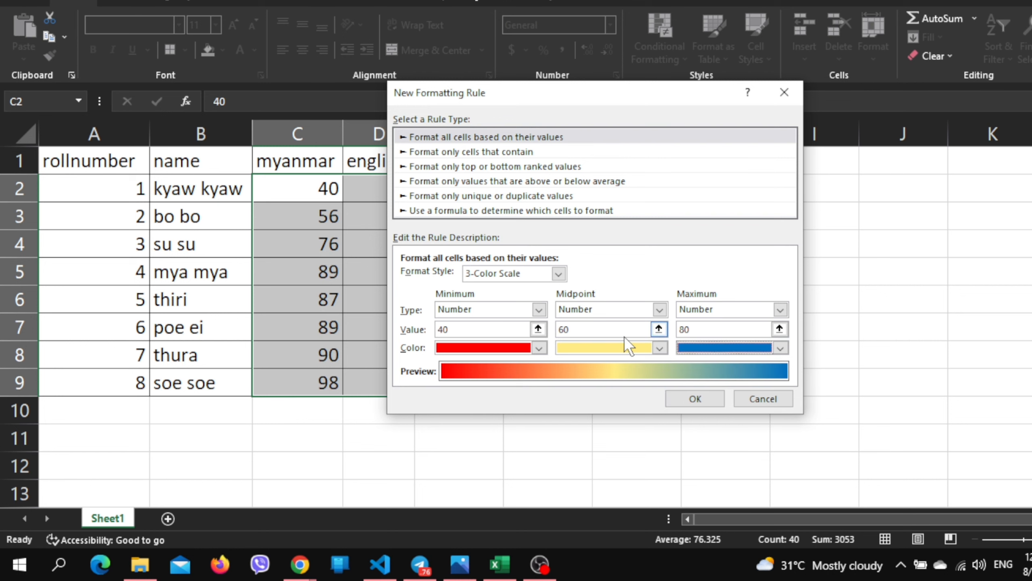
Set the midpoint color to standard orange and apply the rule to the marks.
left_click(659, 347)
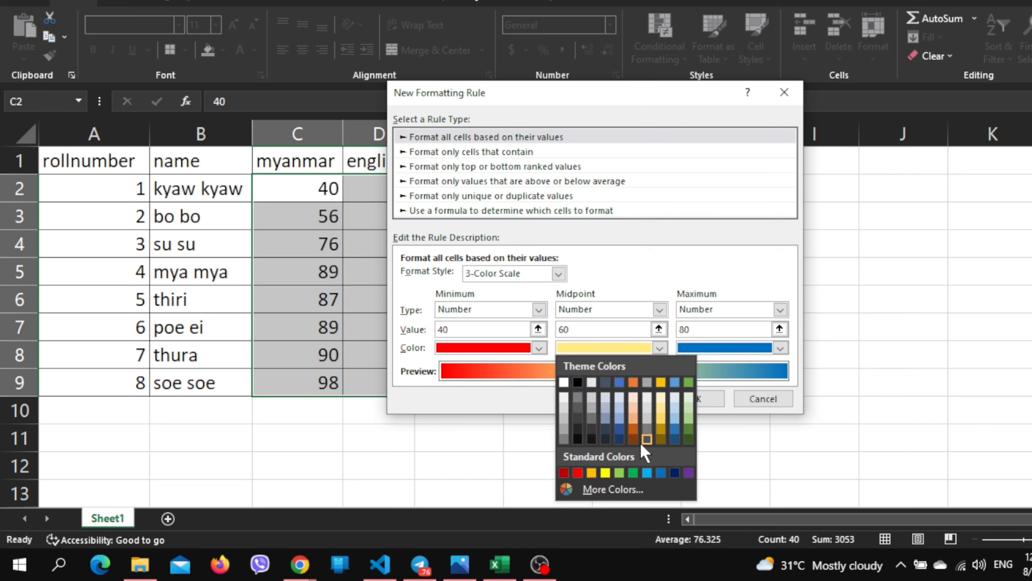
left_click(593, 473)
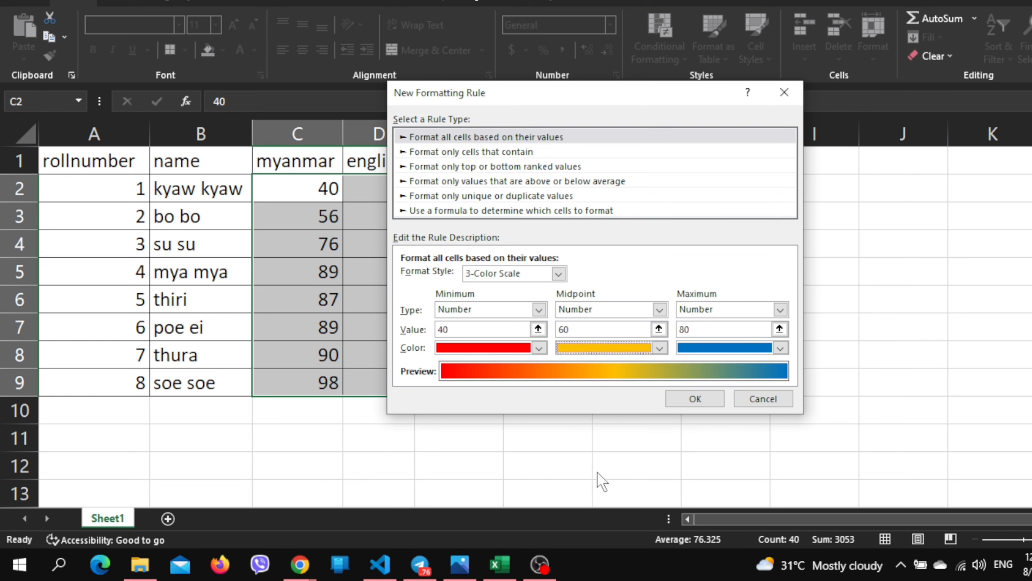
left_click(694, 399)
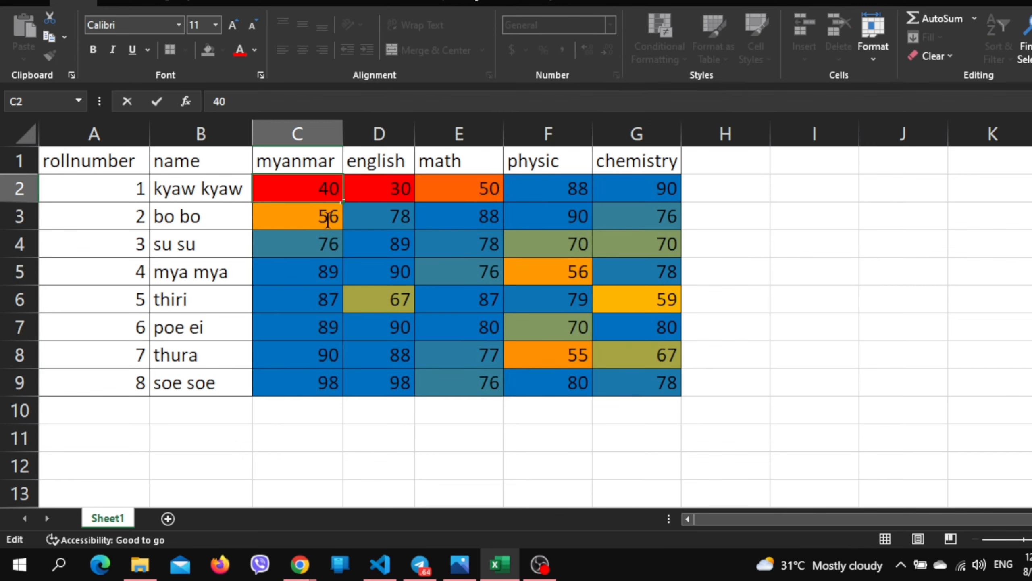
Apply the 3 Arrows (Colored) icon set to the marks in C2:G9.
left_click_drag(328, 218, 437, 280)
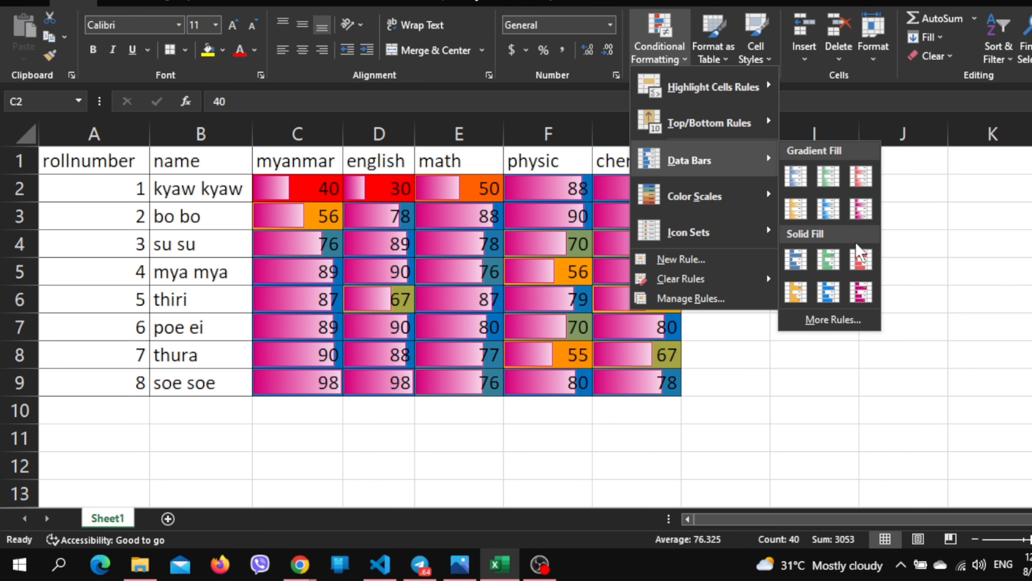
mouse_move(711, 232)
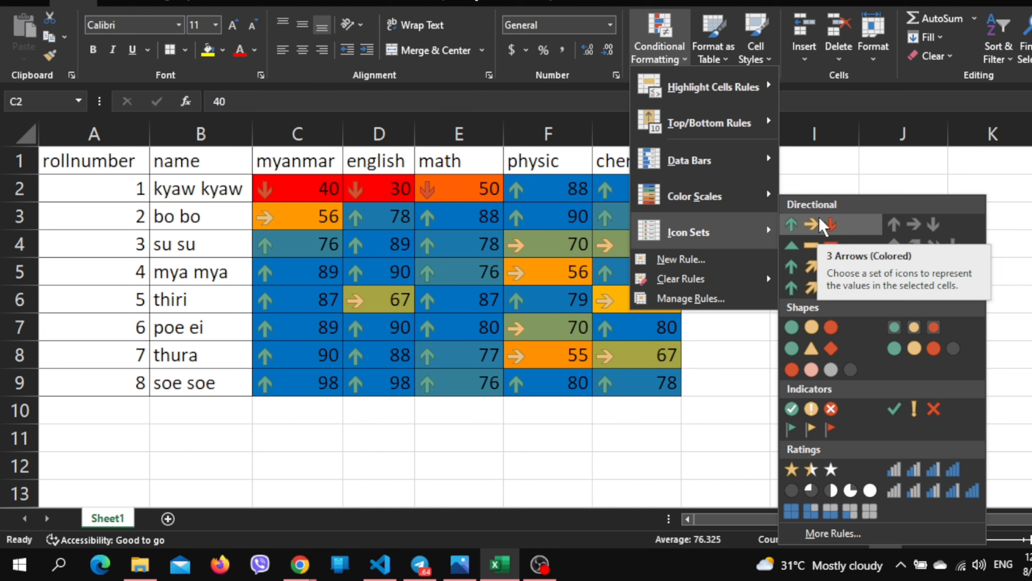
left_click(820, 222)
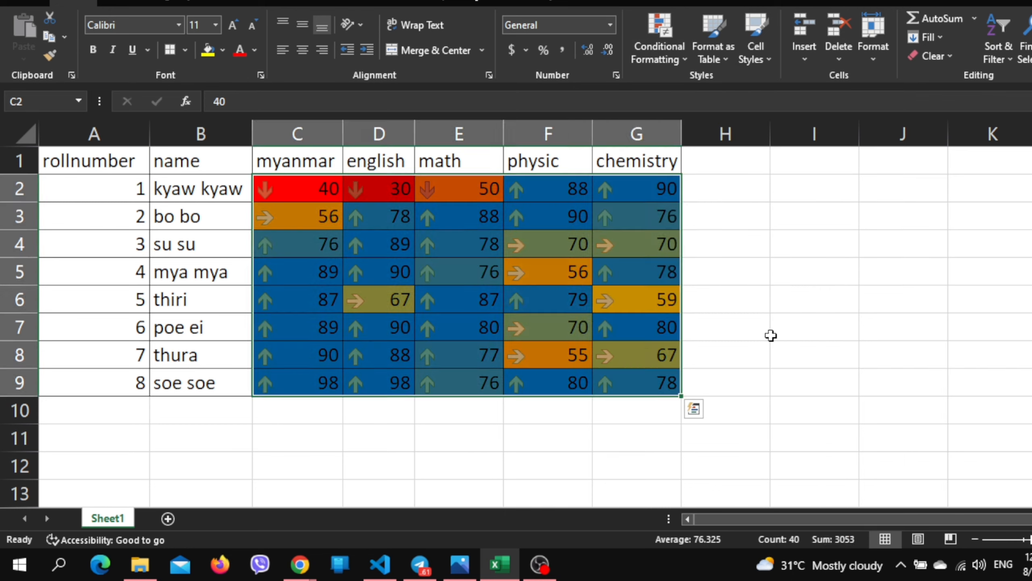
left_click(772, 336)
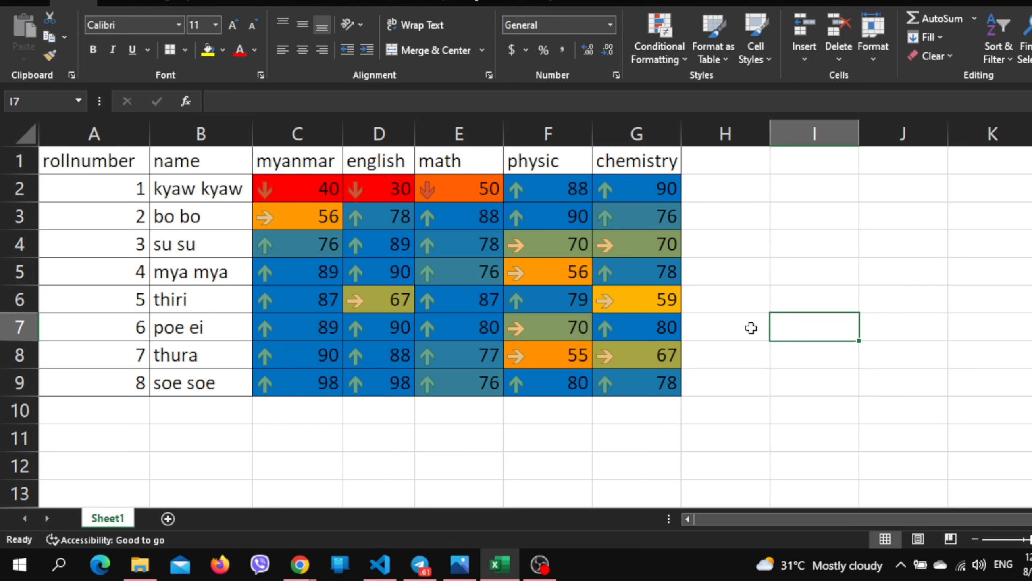
Undo the icon set and color scale formatting on the marks in C2:G9.
key("ctrl+z")
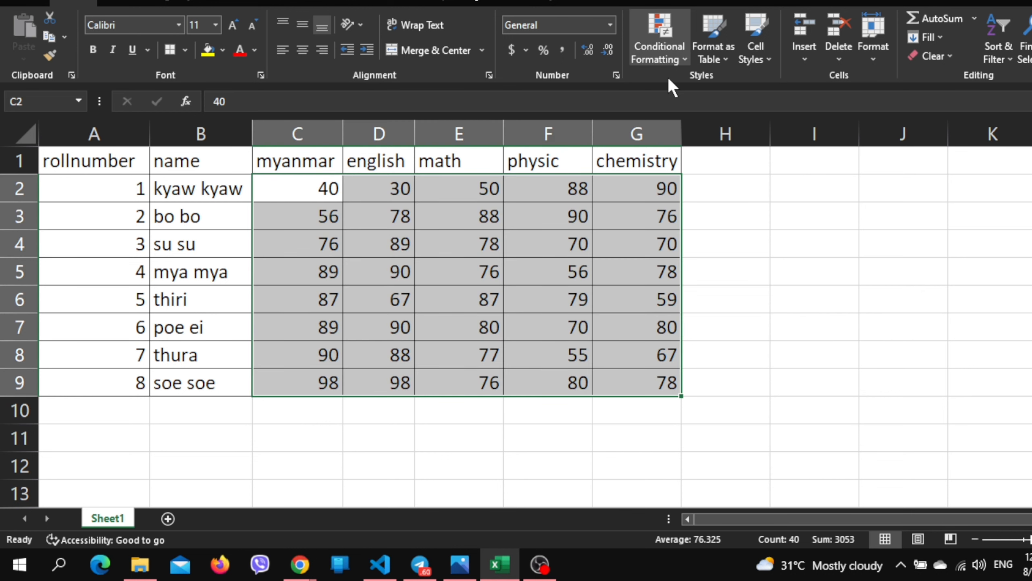